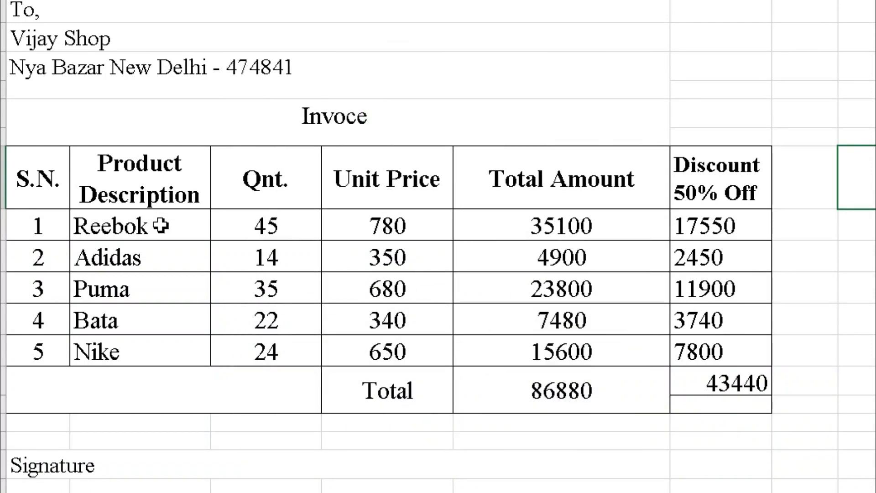
Try appending Delhi to the Reebok product cell, then delete it again
double_click(161, 225)
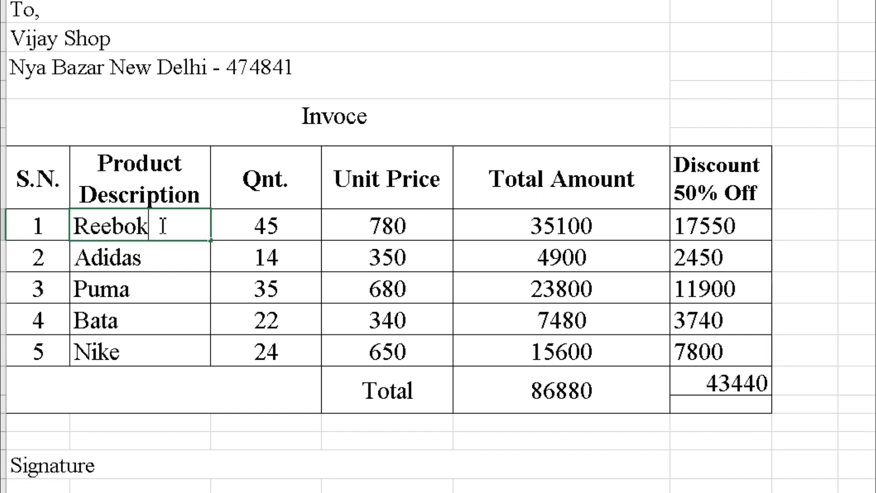
key("Return")
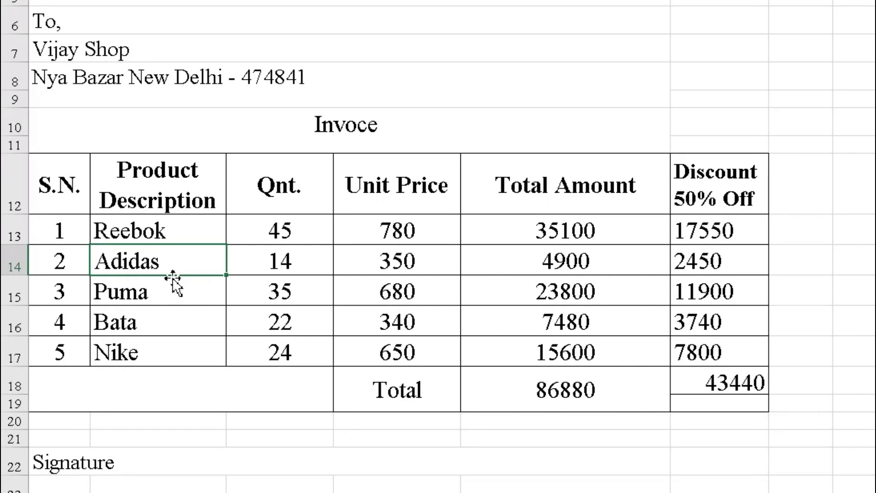
double_click(185, 228)
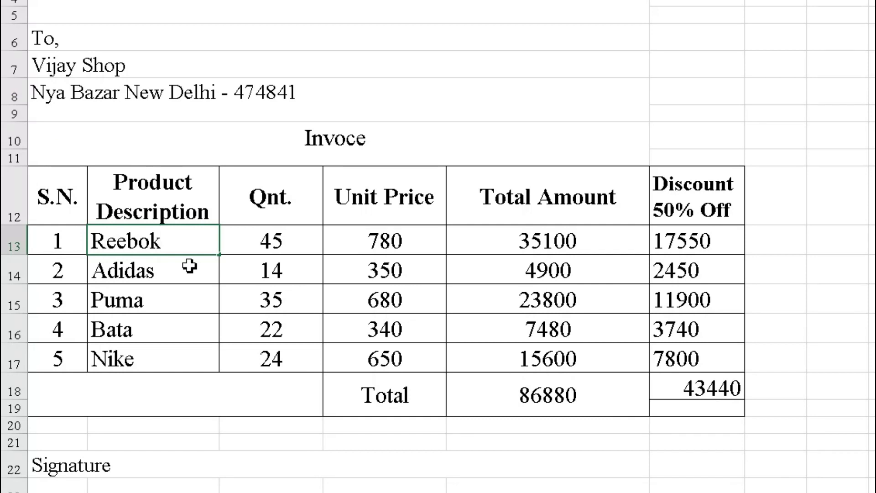
left_click(191, 301)
key("Down")
double_click(190, 241)
type("Delhi")
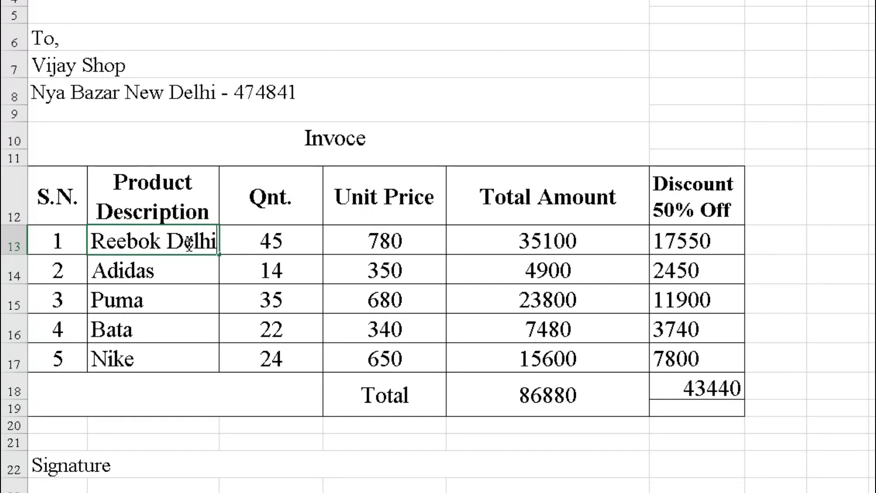
left_click(201, 272)
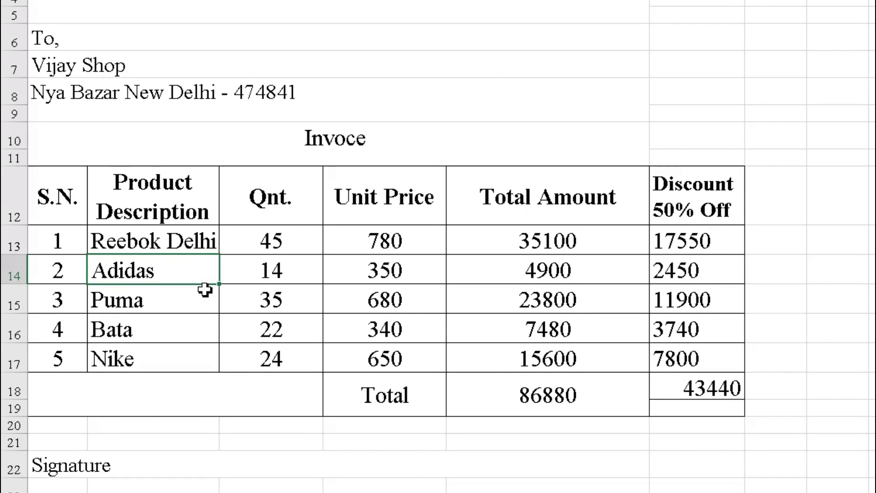
left_click(175, 239)
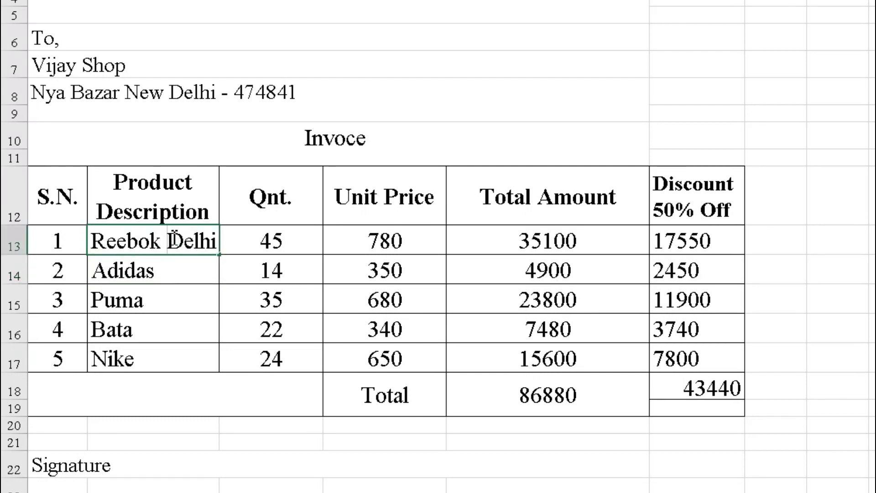
left_click_drag(174, 239, 235, 238)
key("BackSpace")
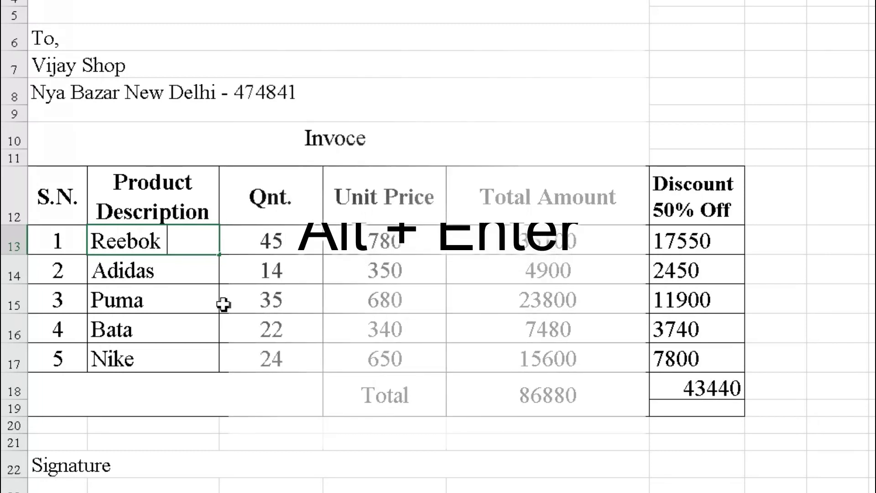
Add Delhi and 548741 as new lines under Reebok in the same cell
key("alt+Return")
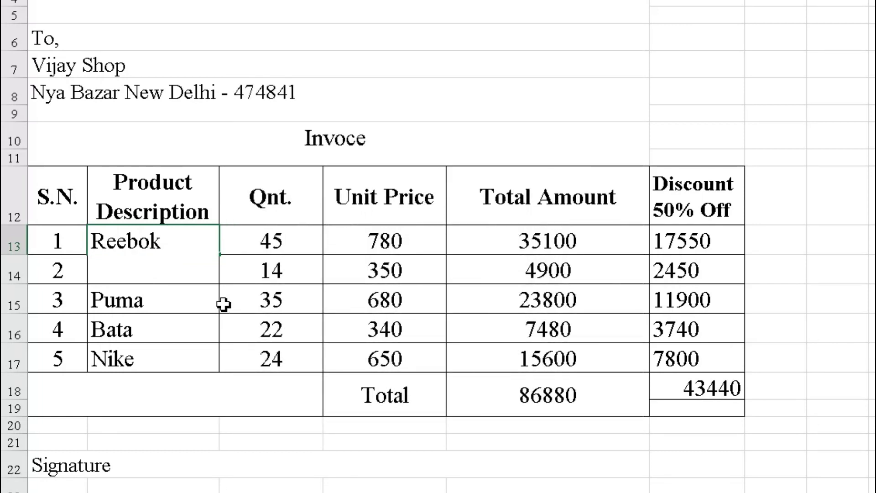
type("Delhi")
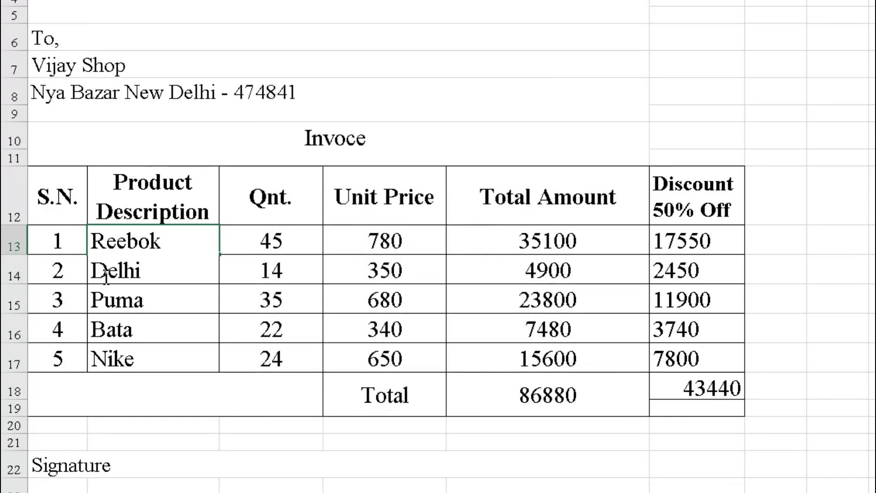
key("alt+Return")
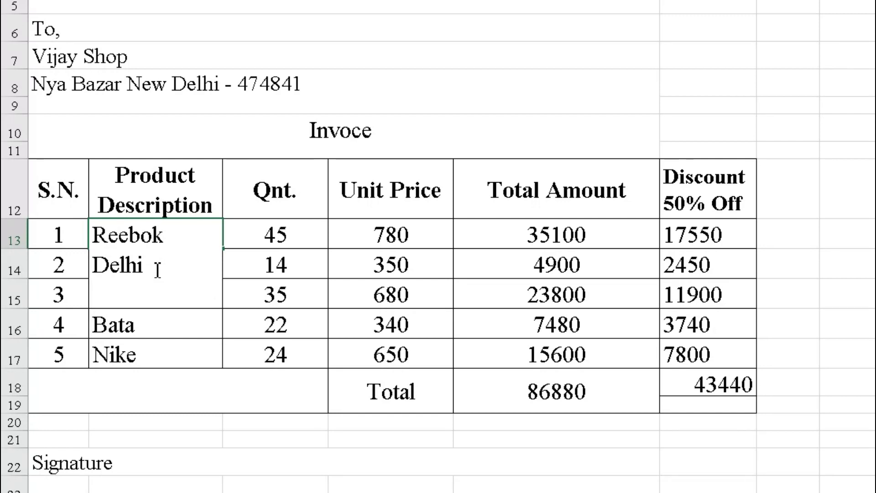
type("5487")
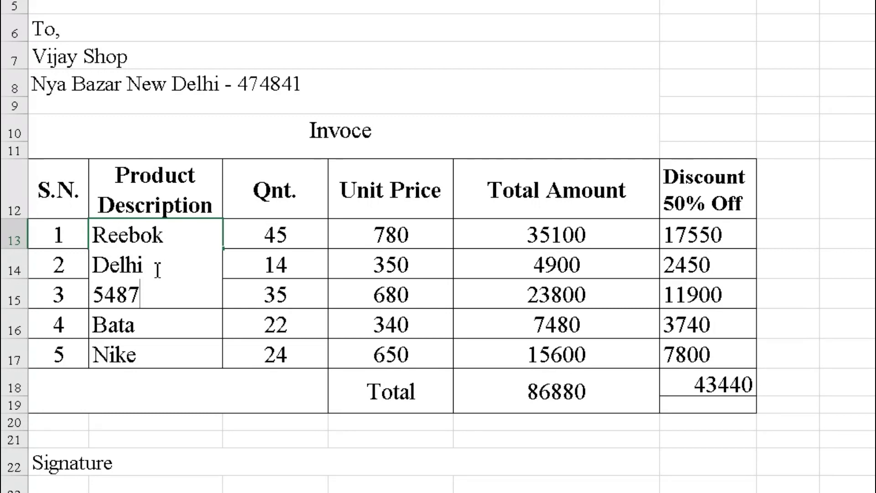
type("4")
type("1")
key("Return")
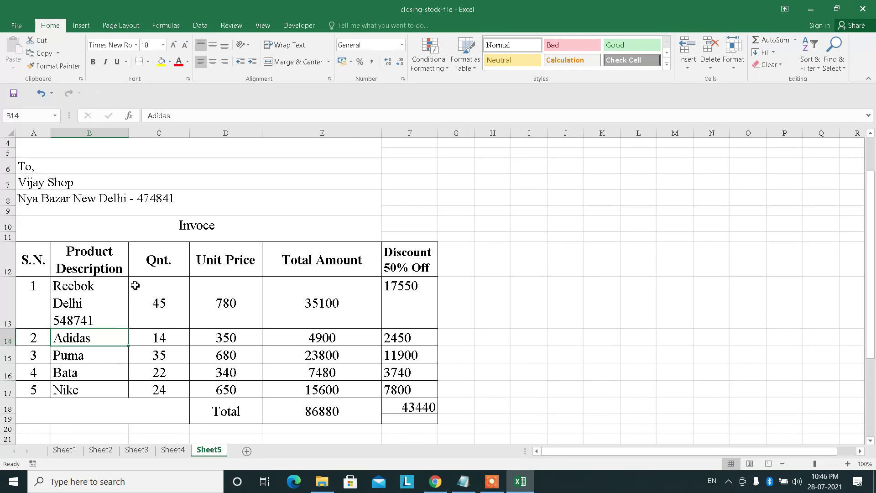
On Sheet2, narrow the Father Name column to about 13.89 width
left_click(100, 452)
scroll(157, 287, "up", 3)
scroll(157, 288, "up", 4)
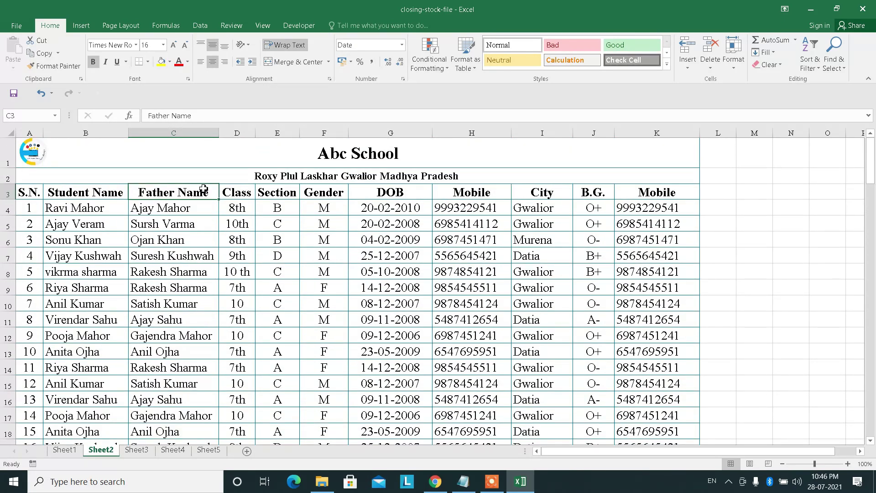
left_click(205, 210)
left_click(167, 223)
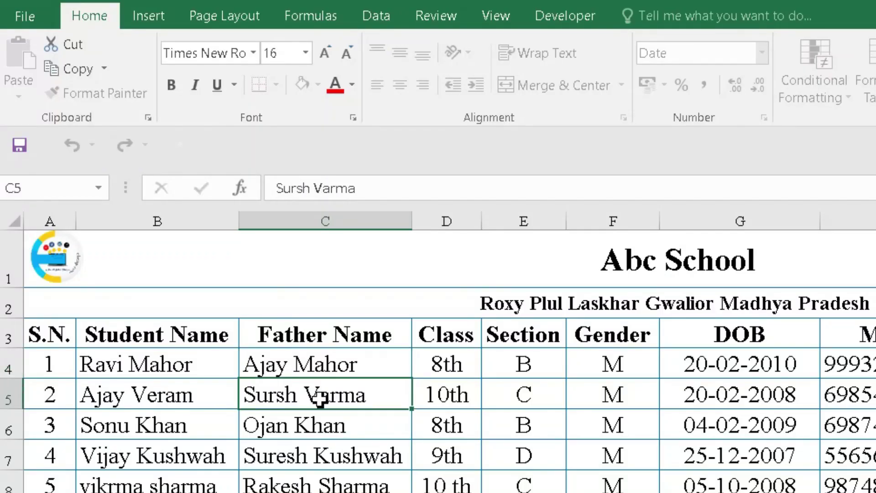
left_click_drag(412, 221, 371, 221)
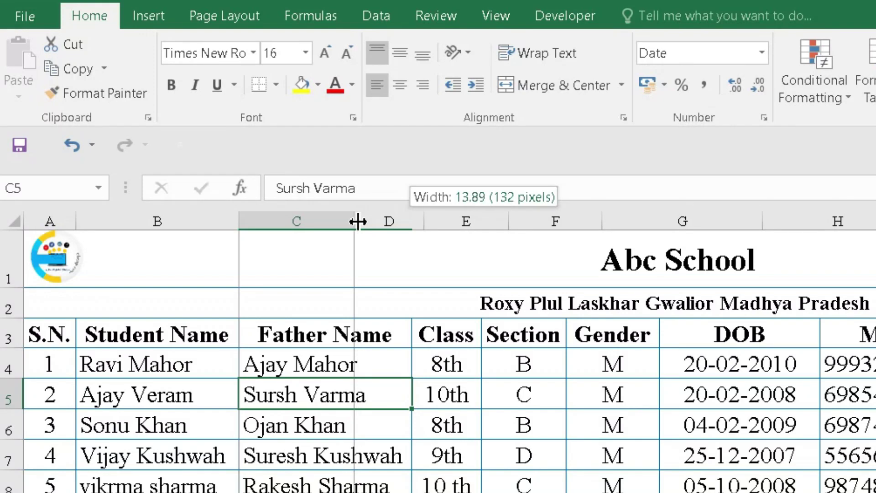
left_click_drag(371, 221, 336, 222)
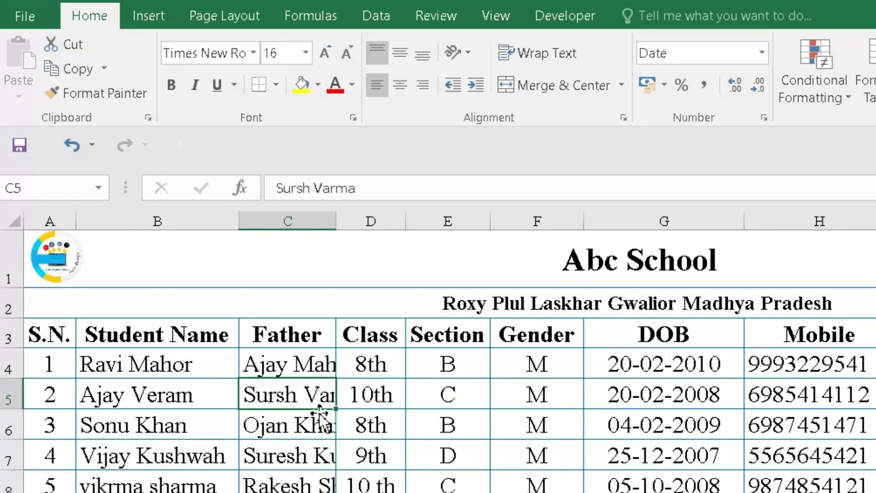
left_click(305, 367)
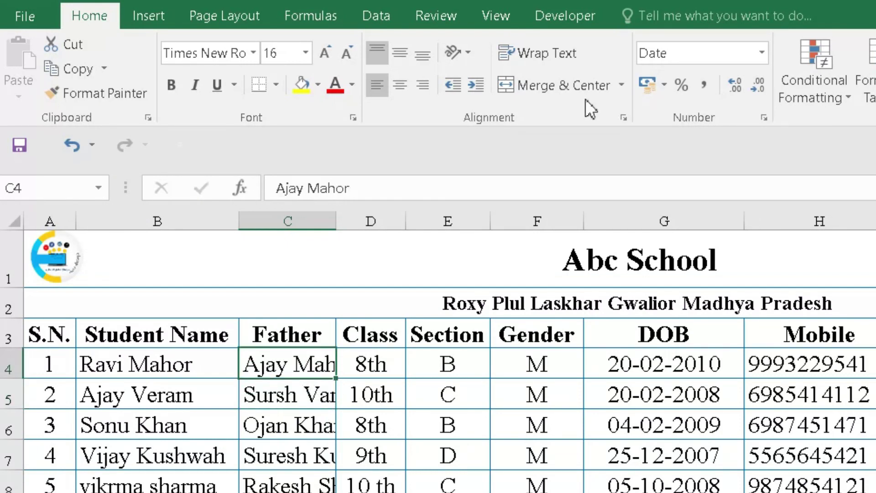
left_click(563, 48)
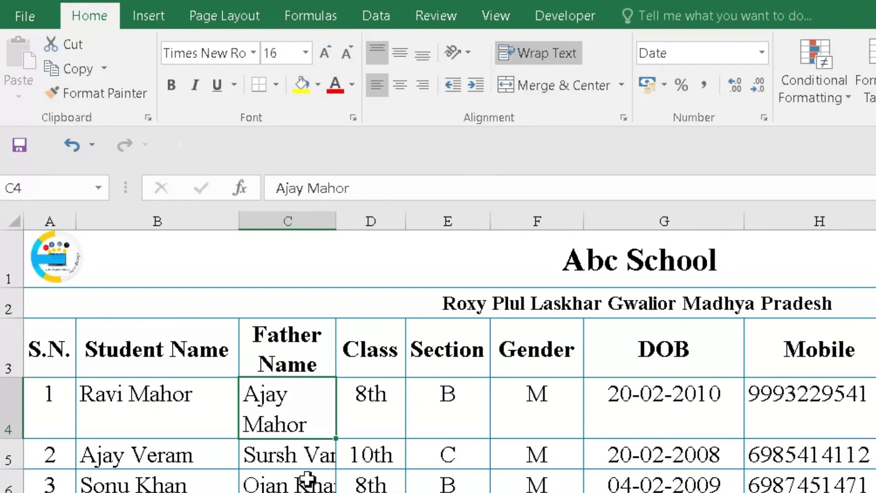
mouse_move(305, 454)
left_mouse_down()
mouse_move(305, 490)
mouse_move(176, 404)
left_mouse_up()
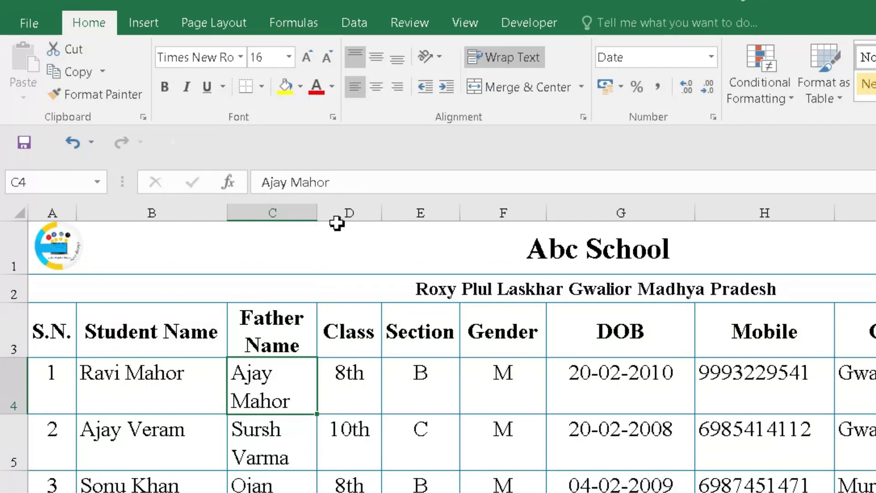
left_click_drag(318, 209, 397, 209)
double_click(363, 370)
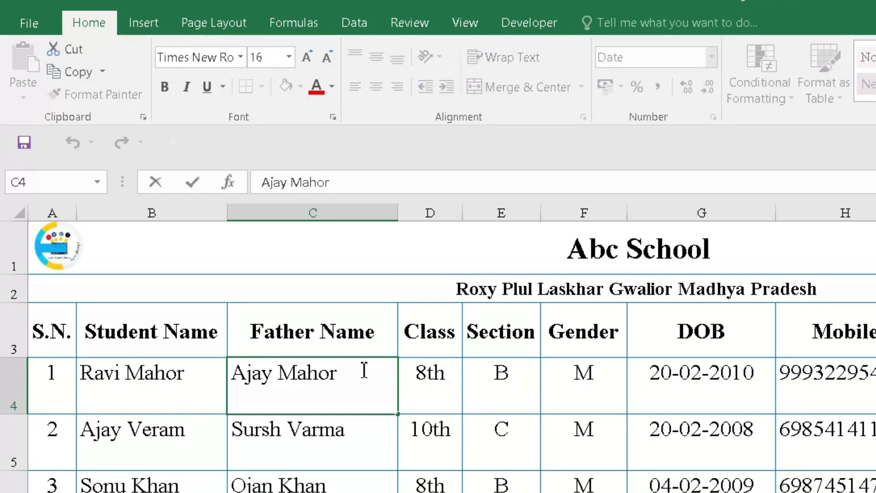
key("Left")
key("Left")
key("Left")
key("Left")
key("Left")
key("Left")
type("Kuma")
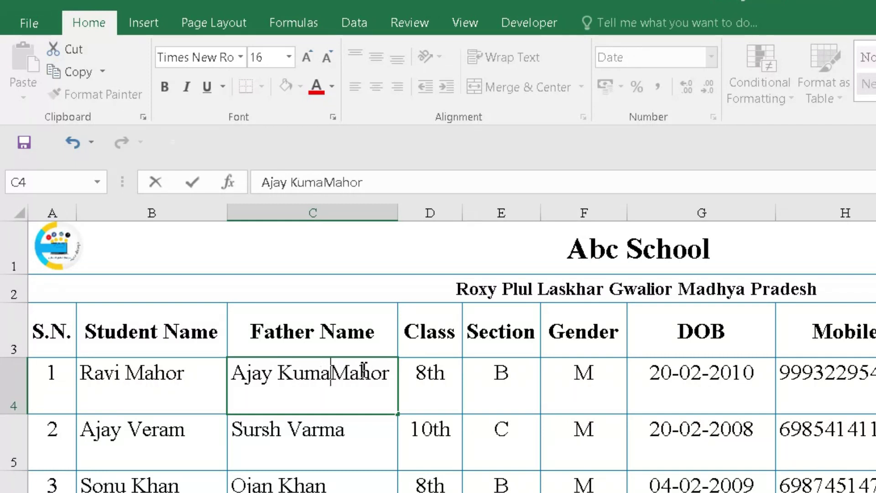
type("r")
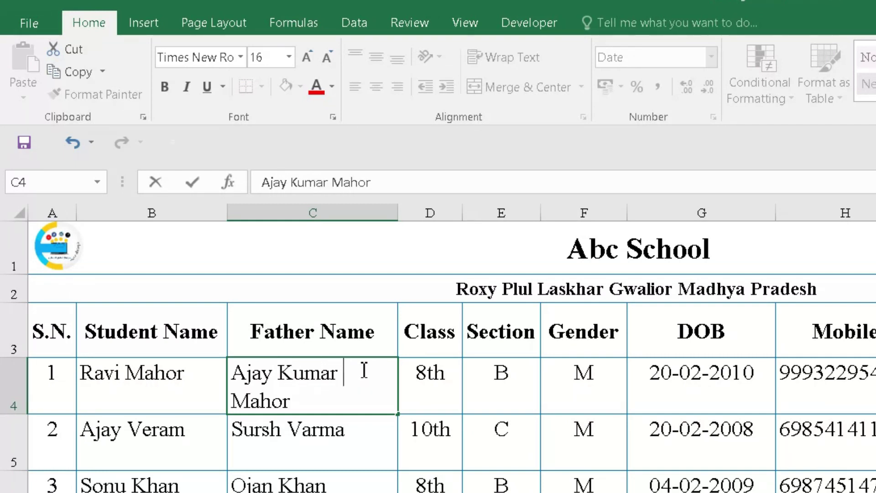
left_click(500, 484)
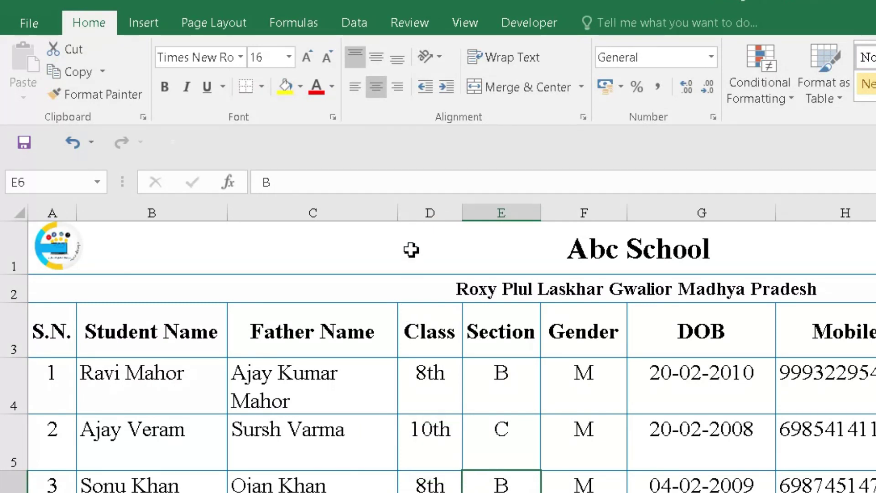
left_click_drag(398, 213, 371, 213)
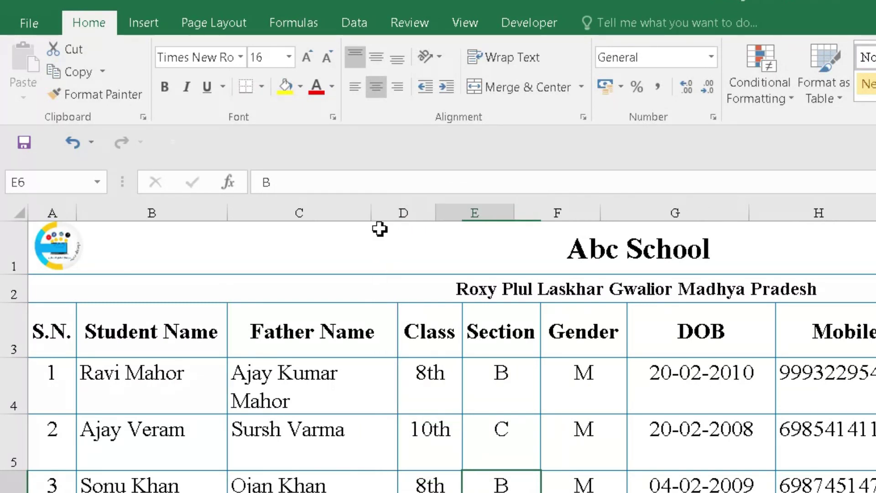
left_click(336, 384)
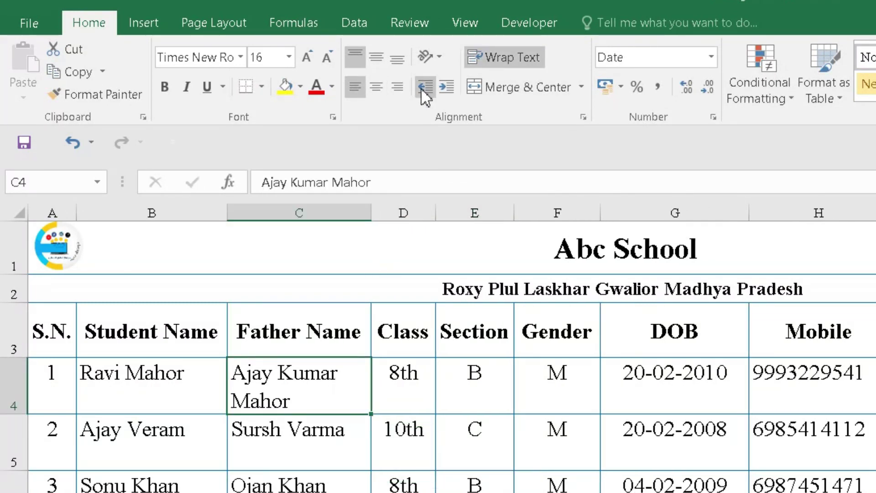
left_click(376, 92)
key("ctrl+z")
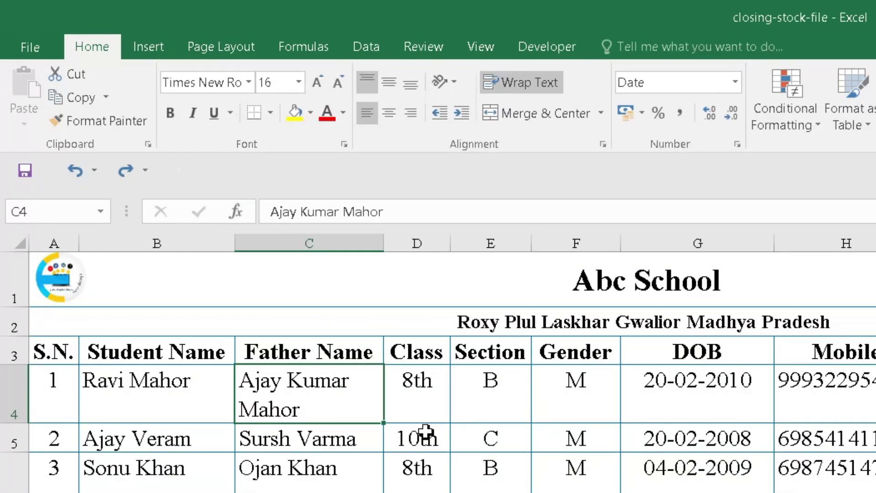
Narrow Father Name to about 12.78 width, re-toggle Wrap Text, and select column C
left_click_drag(384, 242, 341, 241)
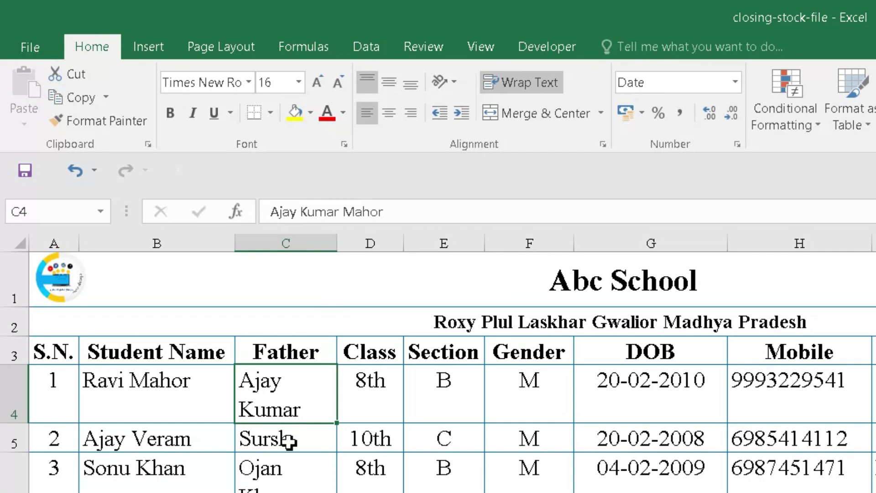
left_click(544, 77)
left_click(541, 82)
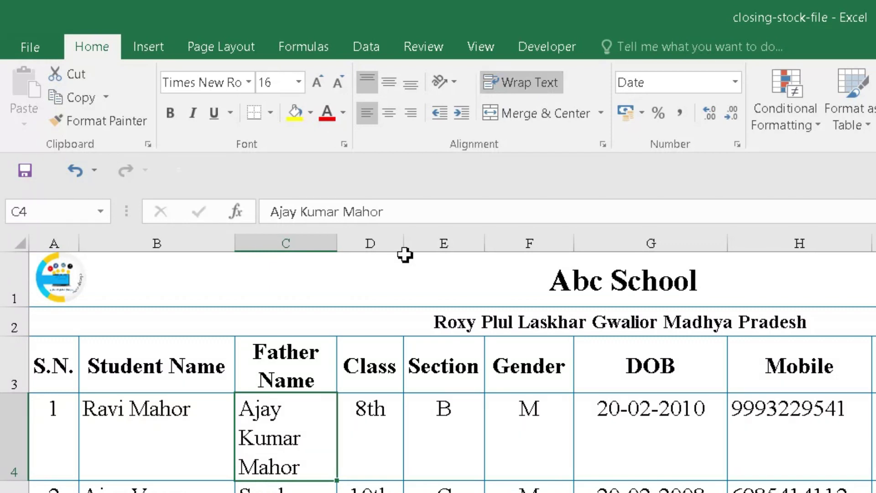
left_click(319, 242)
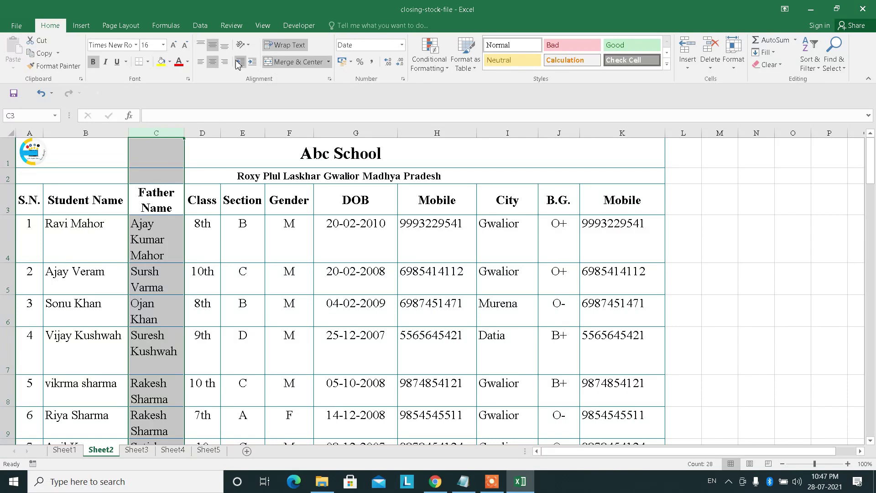
Center-align all Father Name column entries and deselect the column
left_click(213, 62)
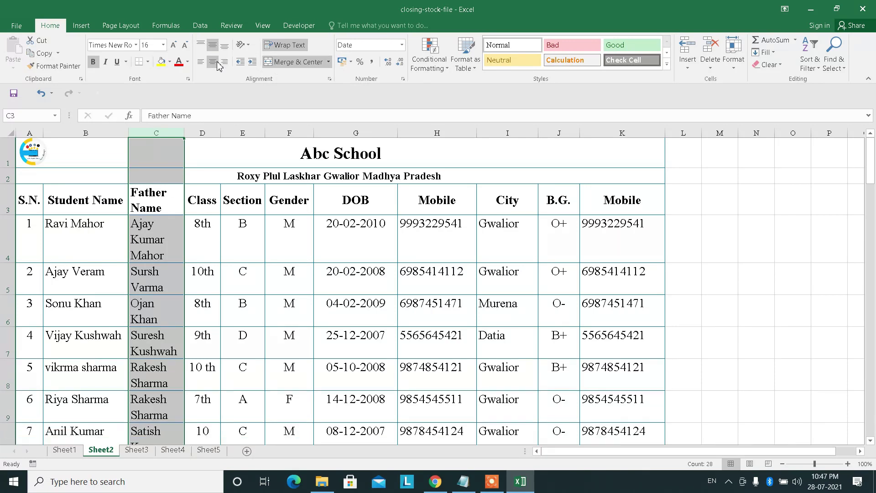
left_click(338, 250)
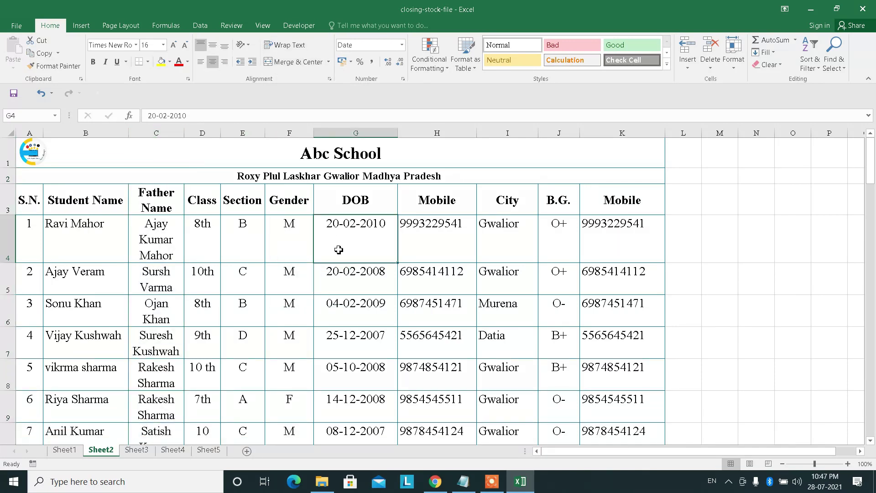